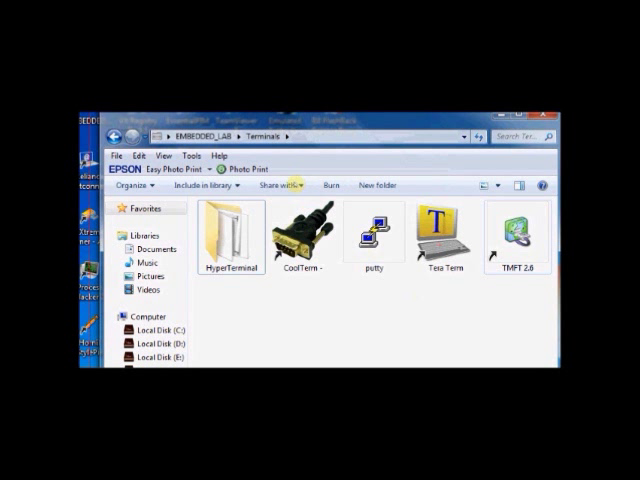
Select the TMFT 2.6 shortcut in the Terminals folder
key("End")
Launch TMFT and move its PC Settings window fully into view
double_click(517, 240)
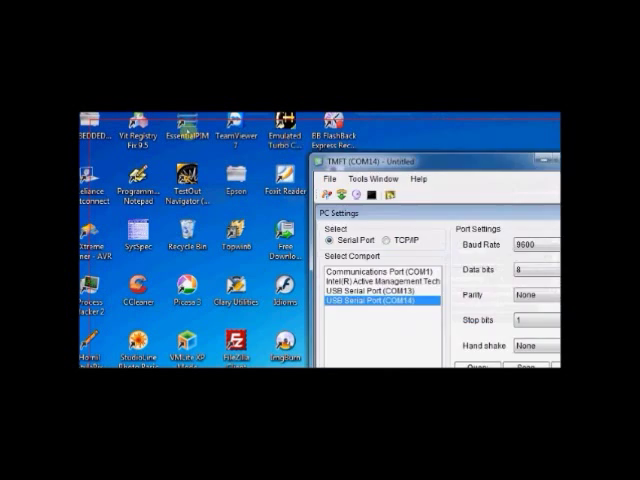
left_click_drag(440, 161, 245, 132)
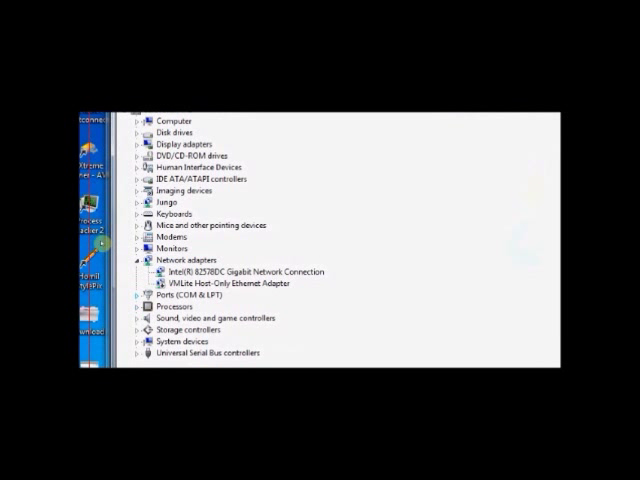
Expand Ports (COM & LPT) in Device Manager, then choose USB Serial Port (COM13) in TMFT
key("Right")
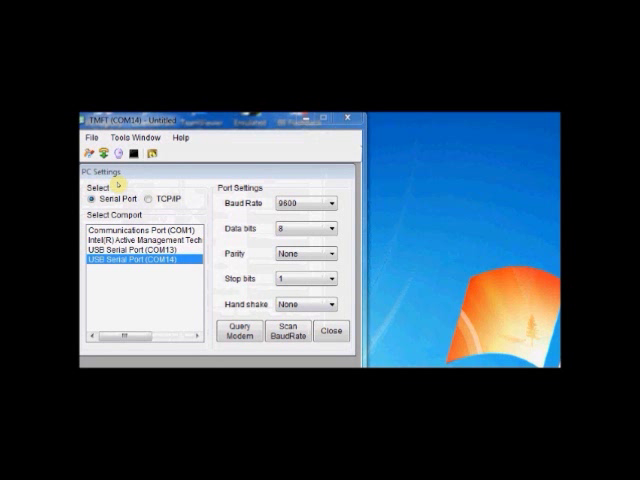
key("Up")
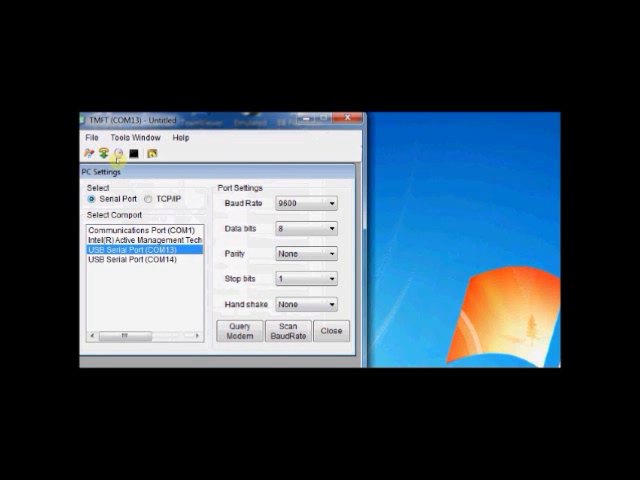
Check 9600 baud 8-N-1 settings and run Query Modem, confirming the Tarang modem communication is OK
key("Tab")
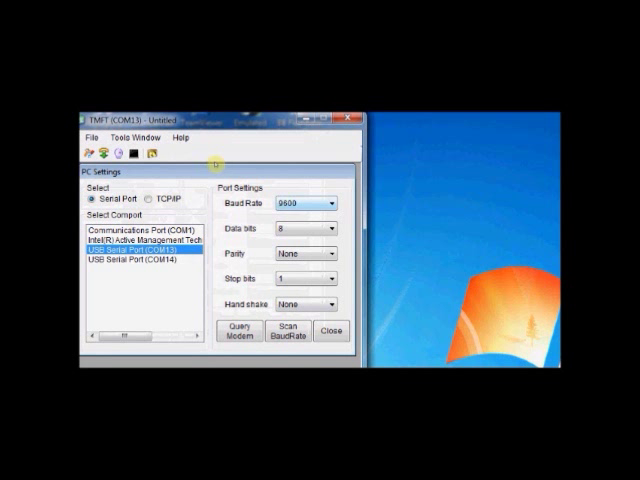
key("Tab")
key("Tab")
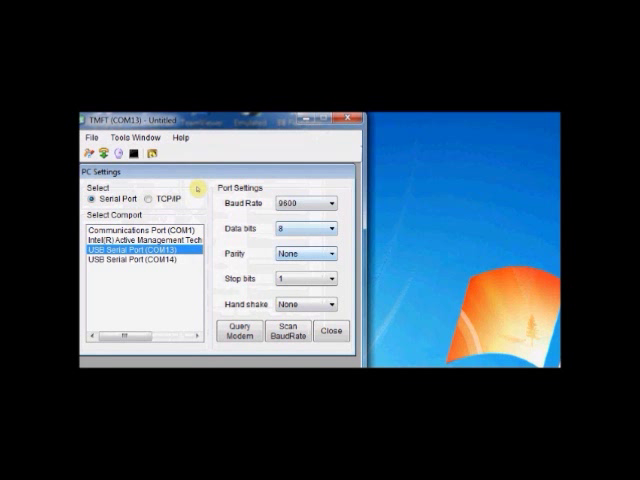
key("Tab")
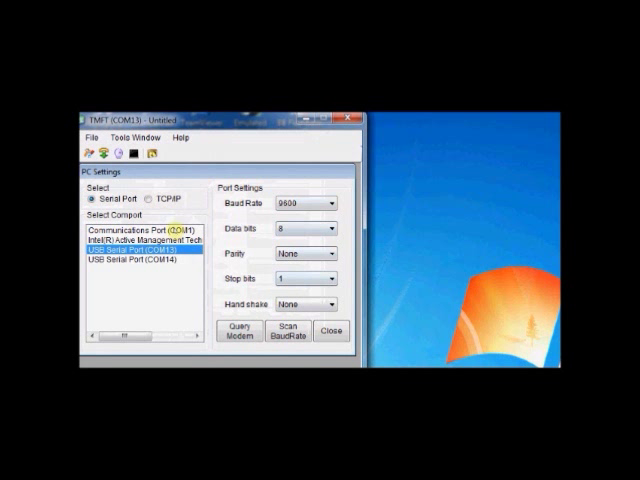
key("Return")
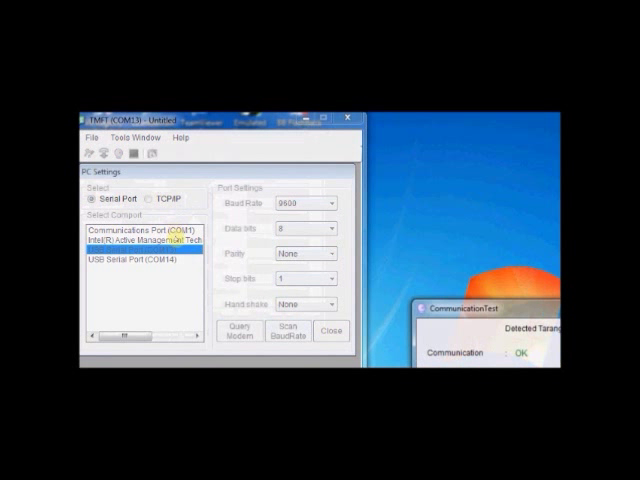
left_click_drag(460, 308, 200, 165)
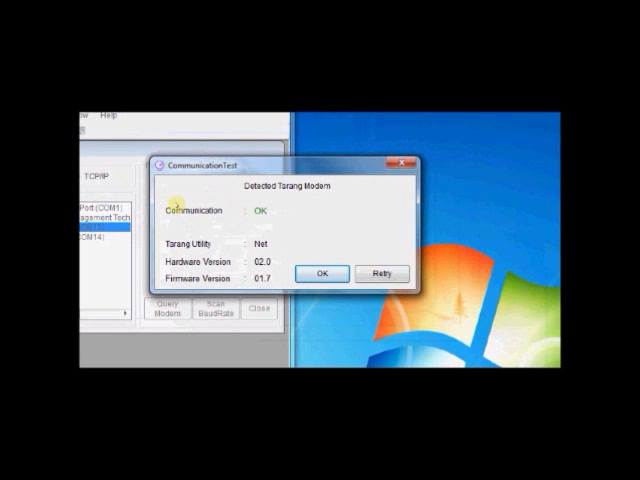
key("Return")
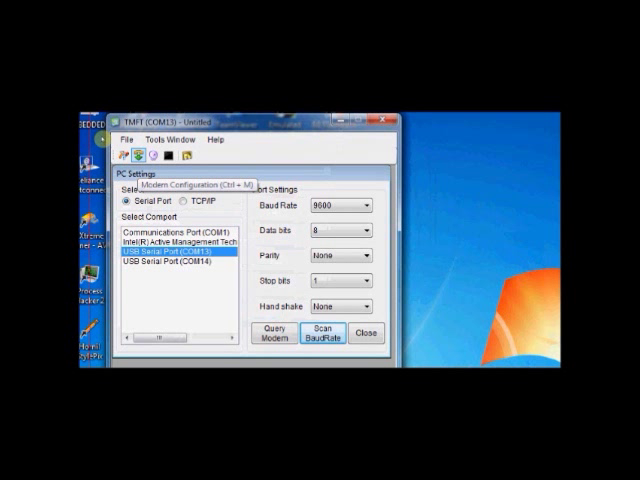
Configure the modem as Series TarangF, Utility Net, Function Category Serial Interfacing
left_click(137, 156)
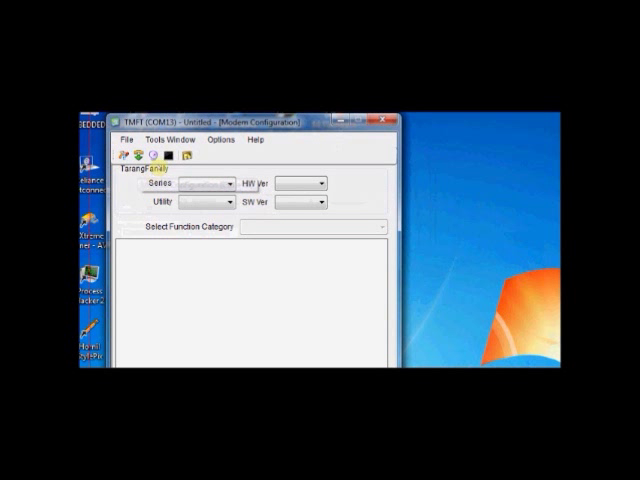
left_click(229, 183)
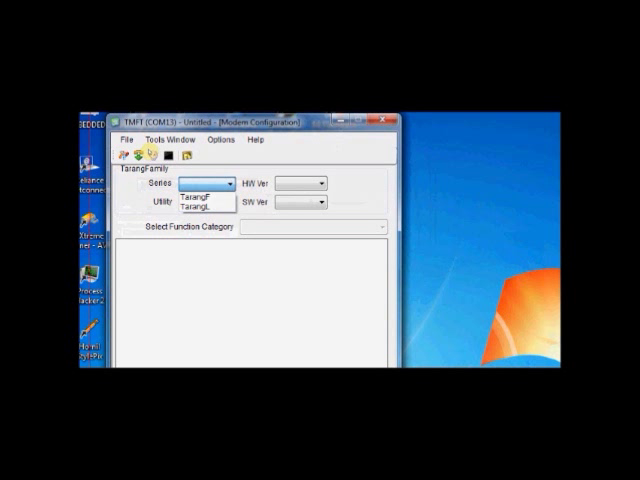
left_click(195, 196)
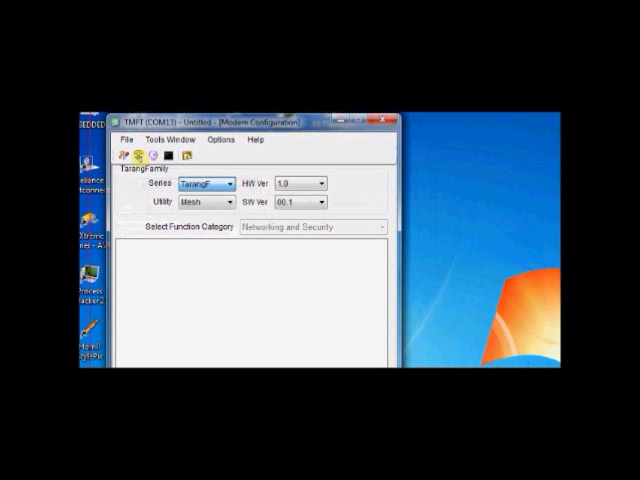
left_click(229, 202)
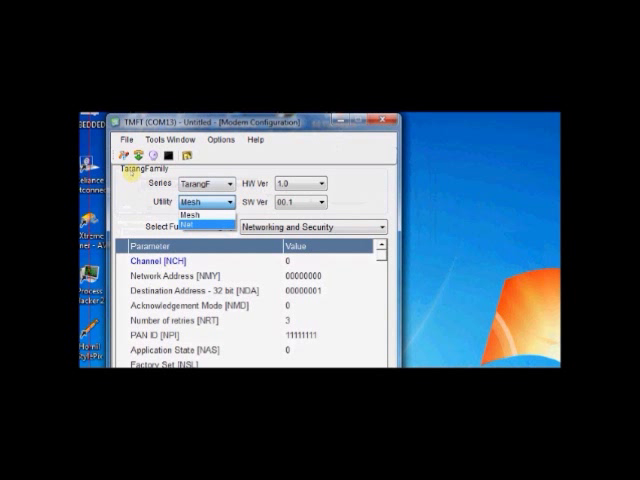
left_click(190, 222)
key("alt+Down")
key("Down")
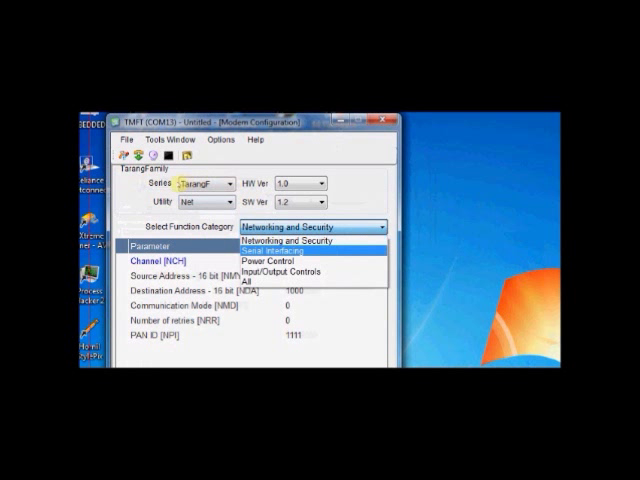
key("Return")
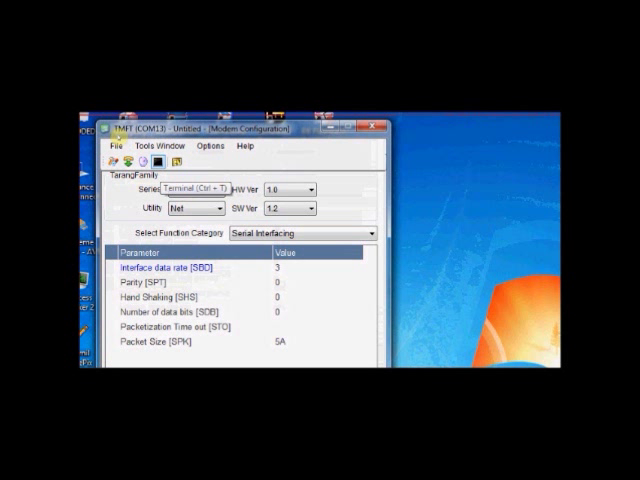
Open the COM13 terminal, then return to the Terminals folder
left_click(113, 162)
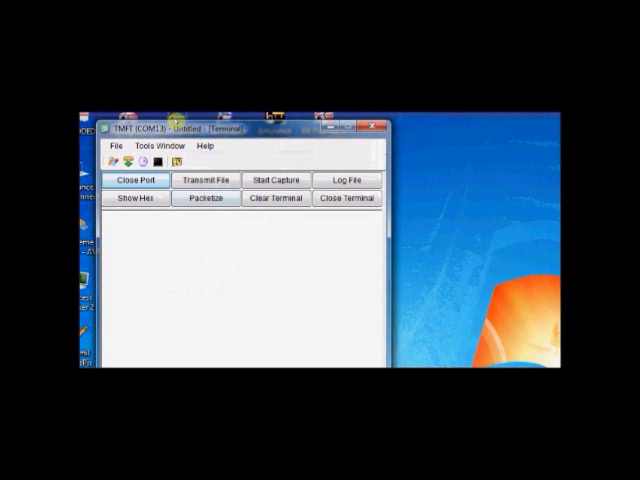
left_click_drag(174, 120, 172, 120)
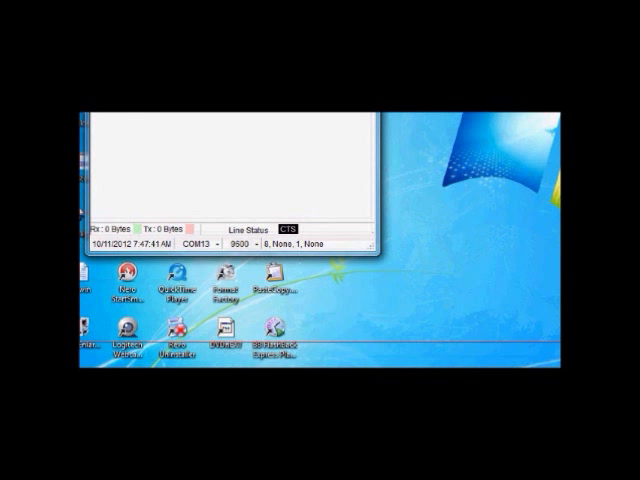
left_click(265, 310)
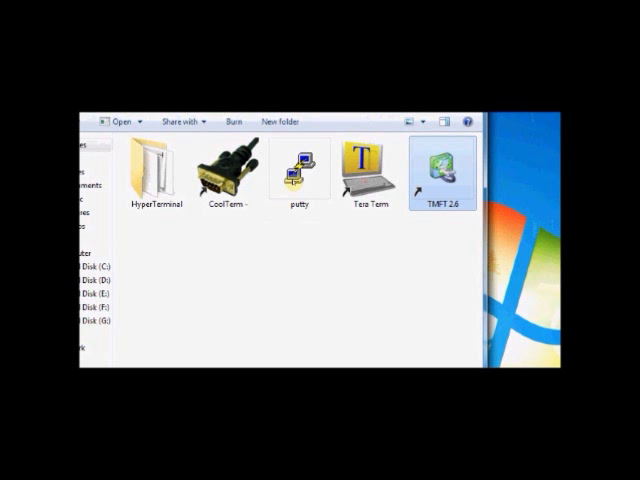
Launch a second TMFT on USB Serial Port (COM14) and run Query Modem to verify the modem
double_click(440, 170)
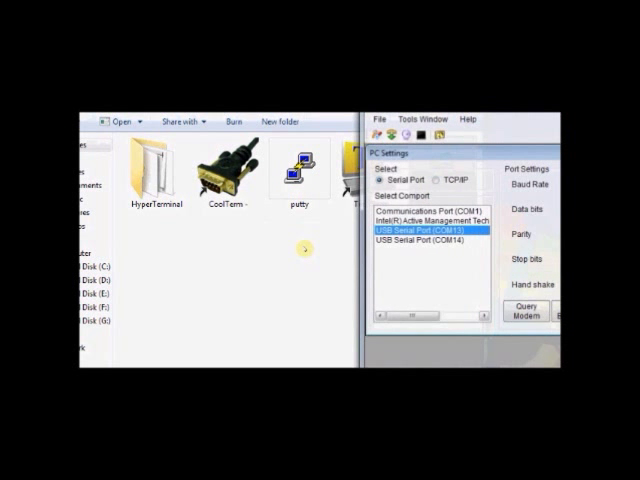
left_click_drag(420, 119, 306, 118)
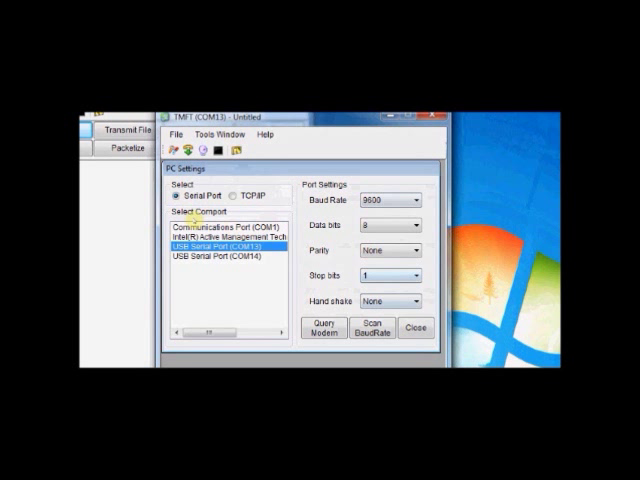
key("Down")
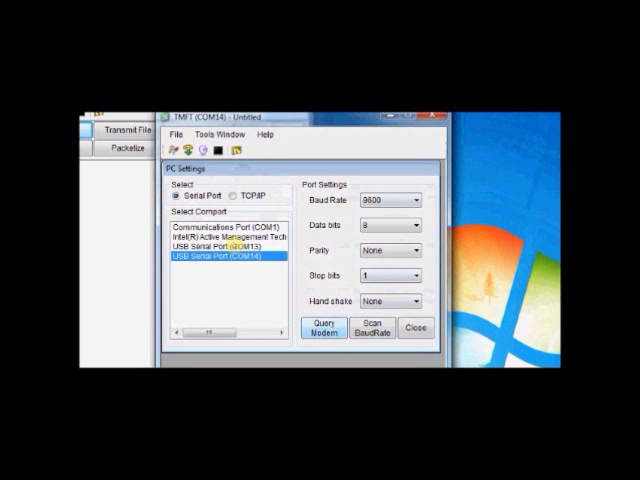
key("Return")
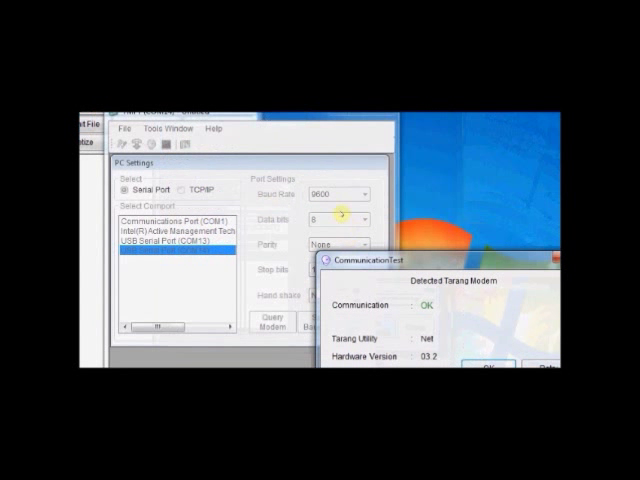
left_click_drag(365, 260, 253, 180)
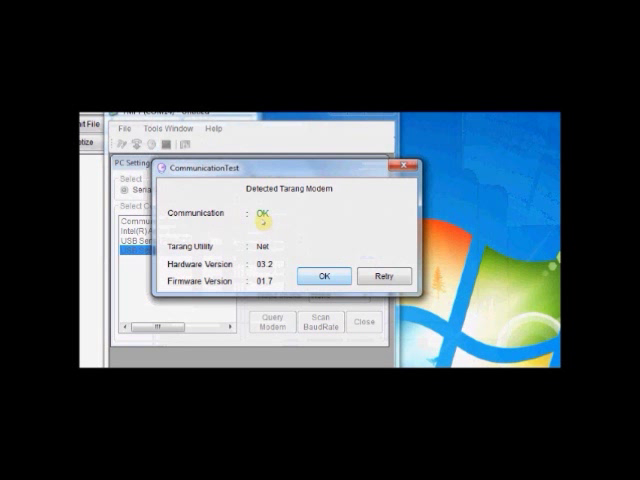
Dismiss the CommunicationTest results before typing in the COM13 terminal
key("Return")
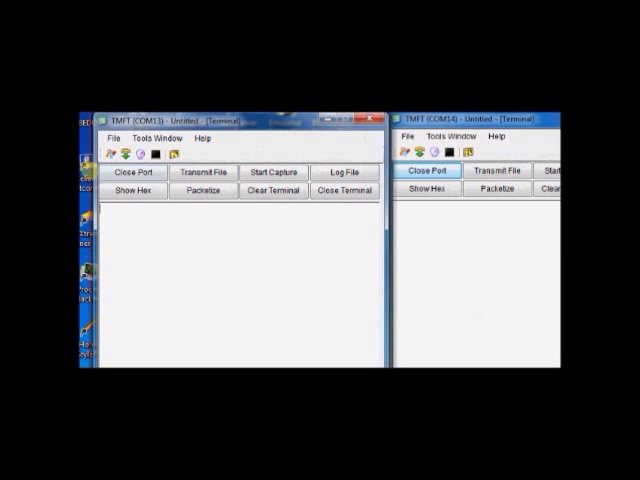
type("welco")
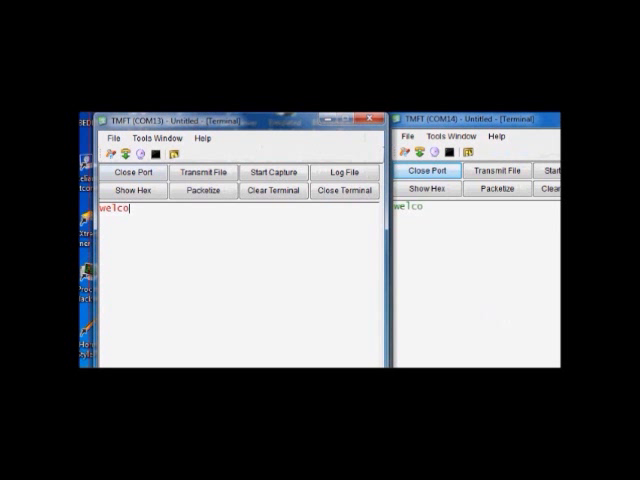
type("me tot")
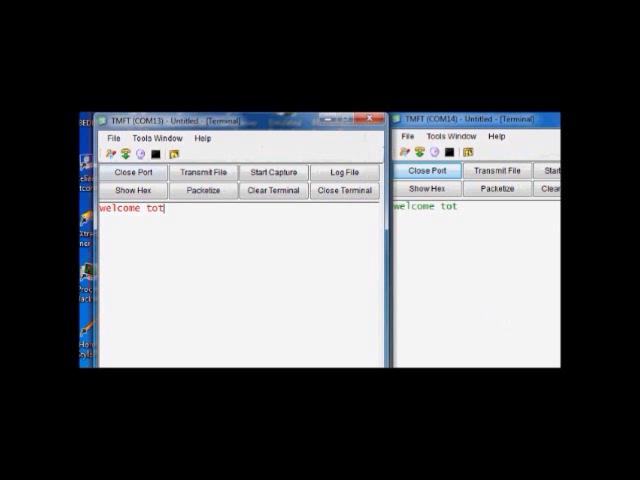
type("he")
type(" wirel")
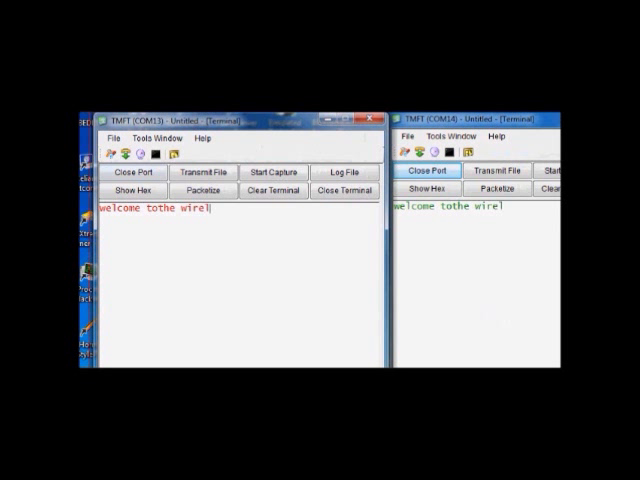
type("ess wo")
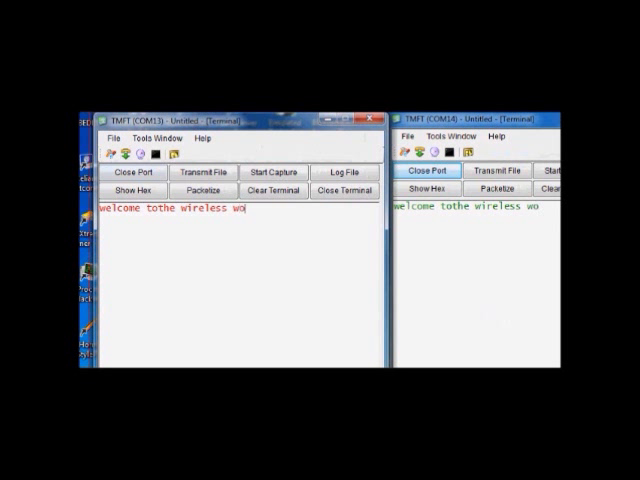
type("rld")
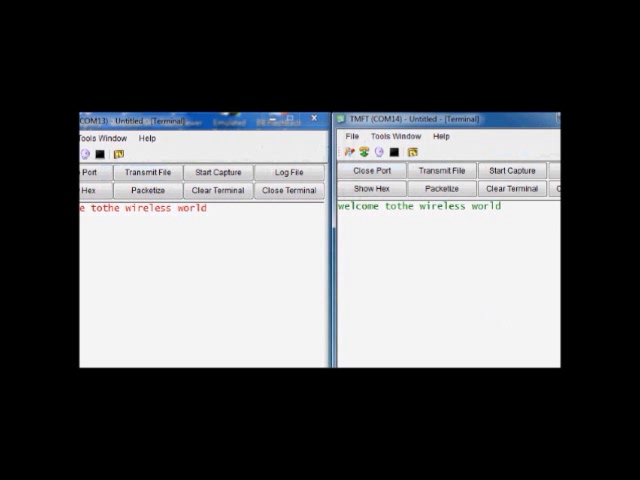
type("TARANG ")
type("MOD")
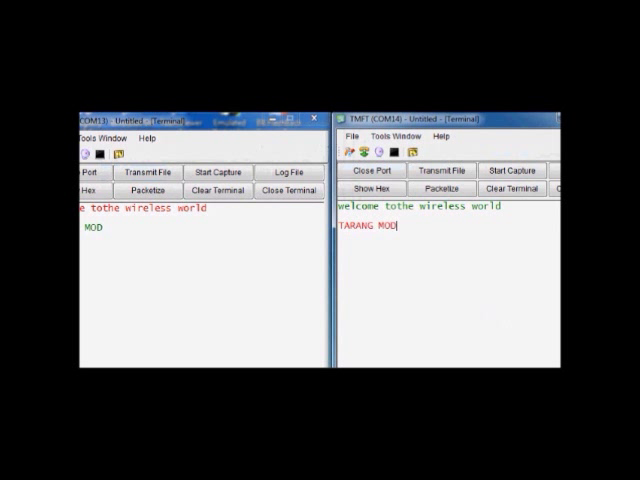
type("ULES")
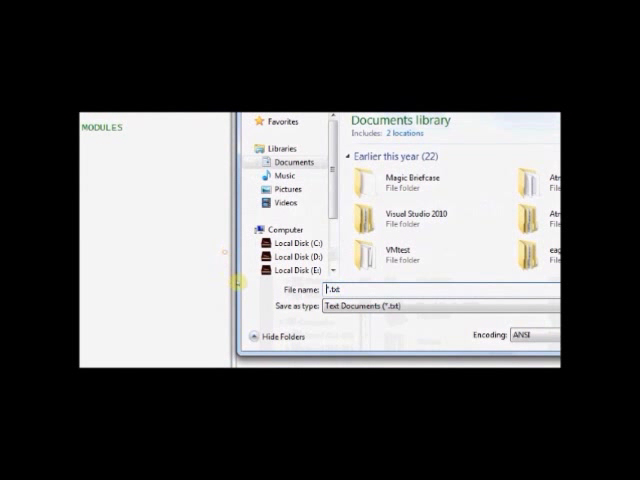
type("WELCOME")
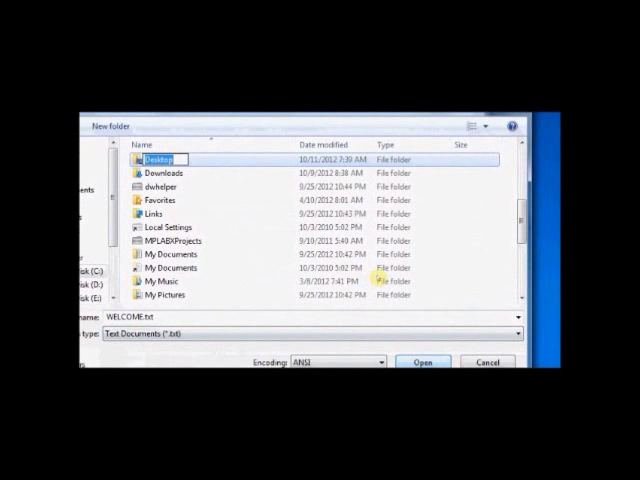
Cancel the accidental folder rename while saving WELCOME.txt
key("Return")
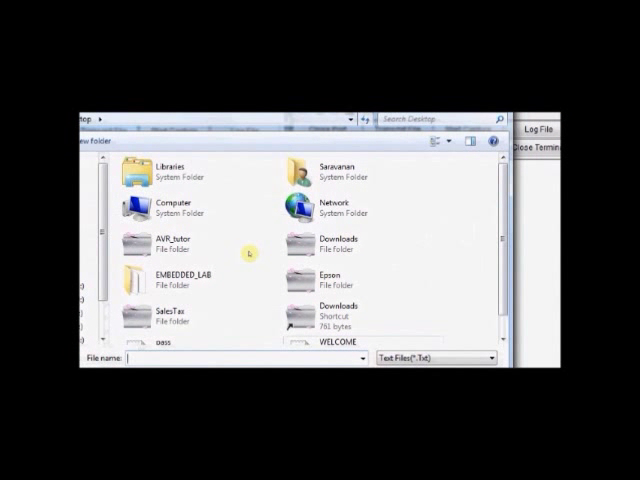
scroll(249, 253, "down", 1)
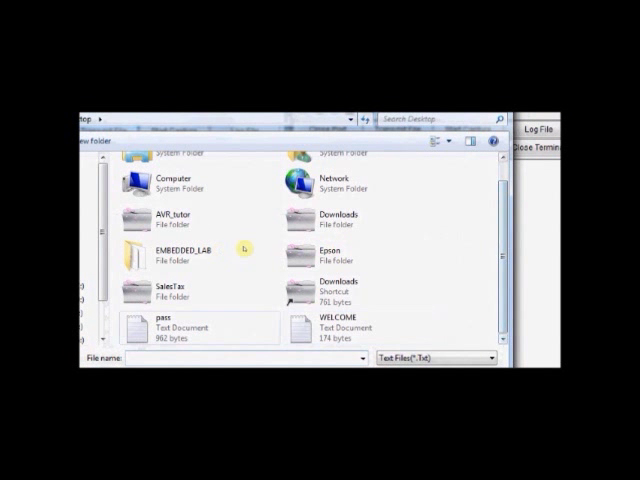
Select WELCOME.txt on the Desktop and transmit it from the COM13 terminal
left_click(340, 326)
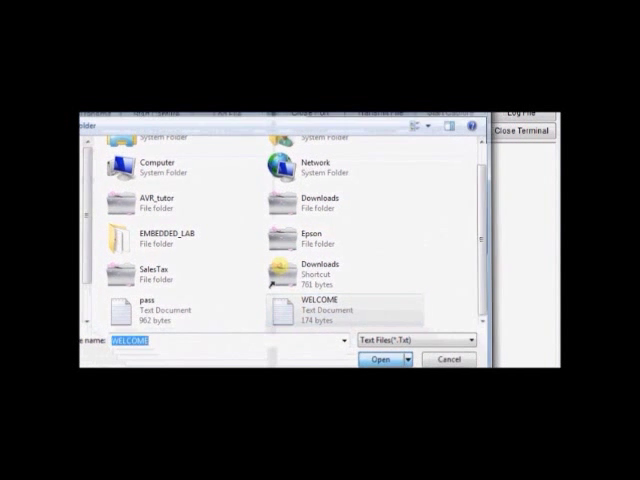
left_click(382, 361)
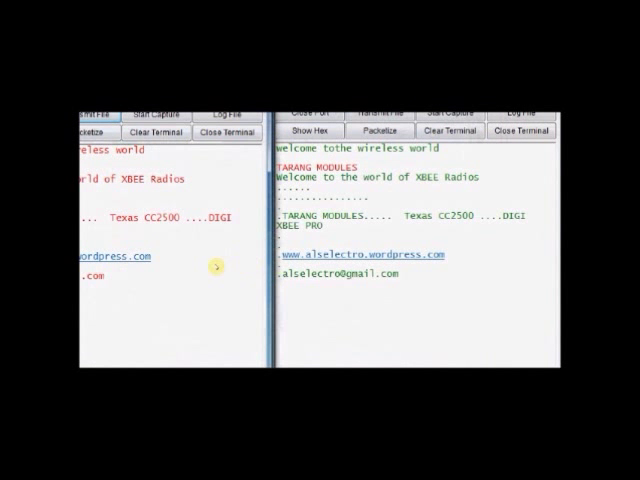